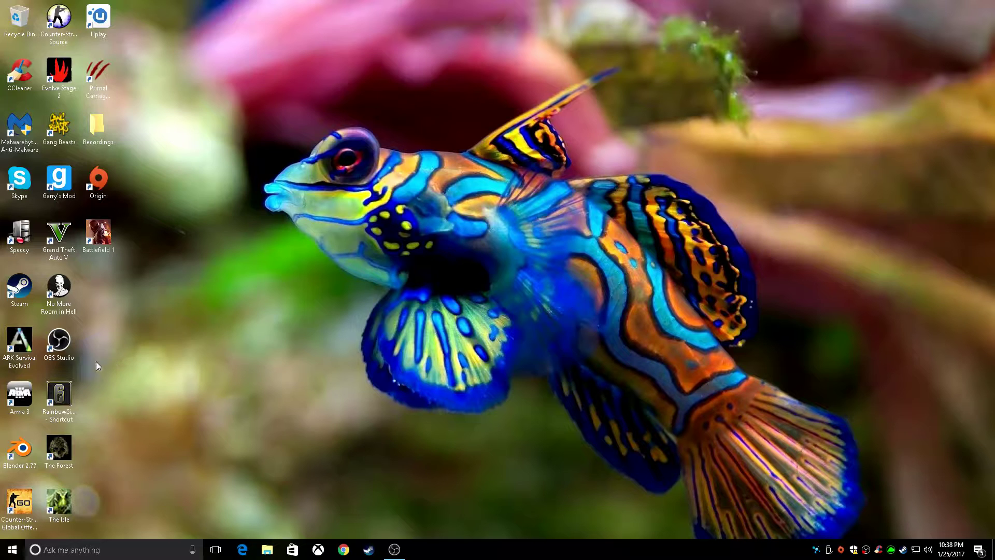
Launch OBS Studio via Run as administrator and add an empty scene named Scene 1
right_click(51, 349)
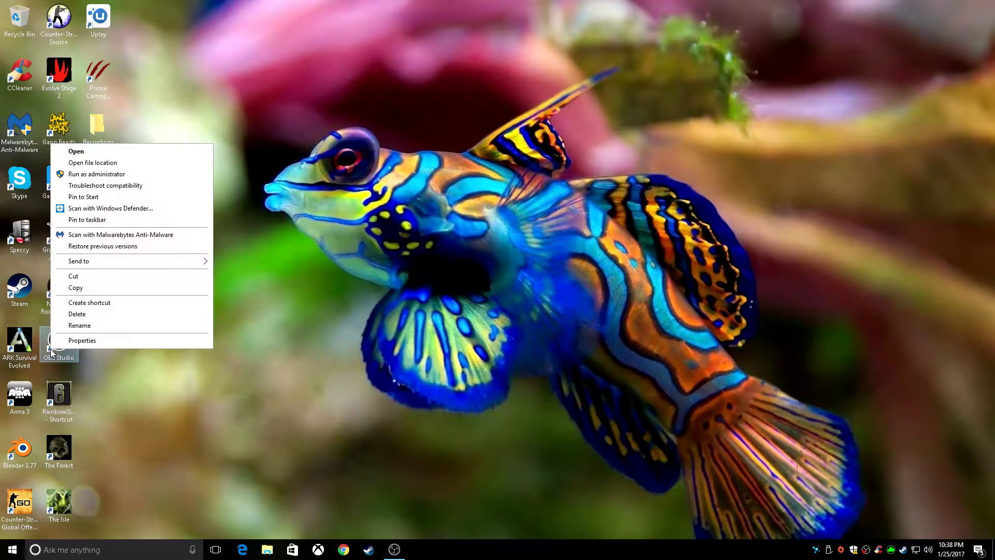
click(101, 175)
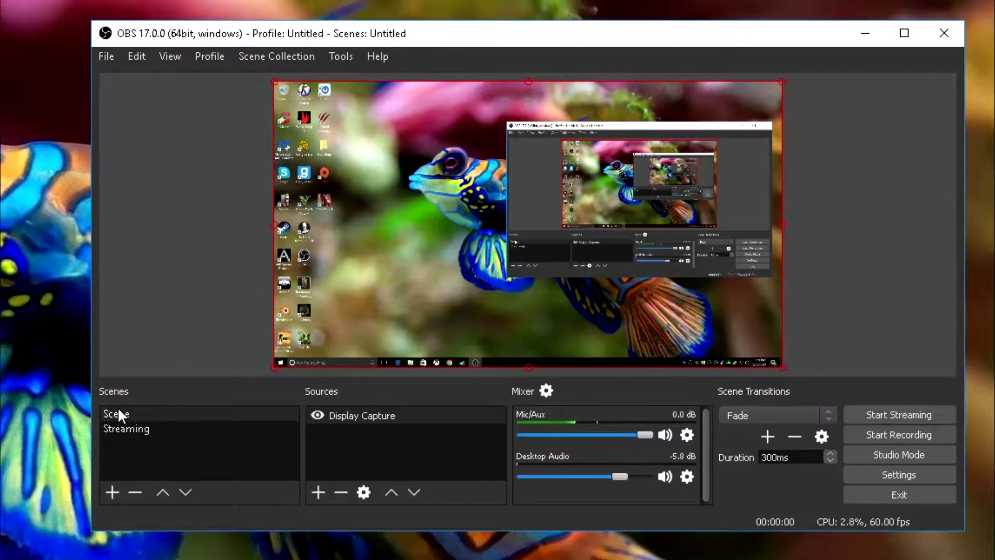
right_click(138, 447)
click(151, 455)
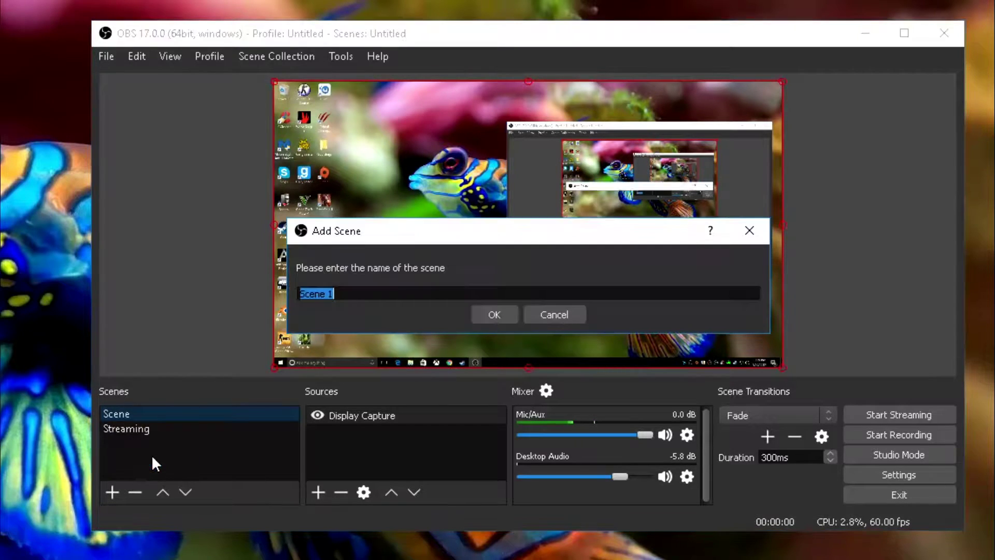
click(479, 312)
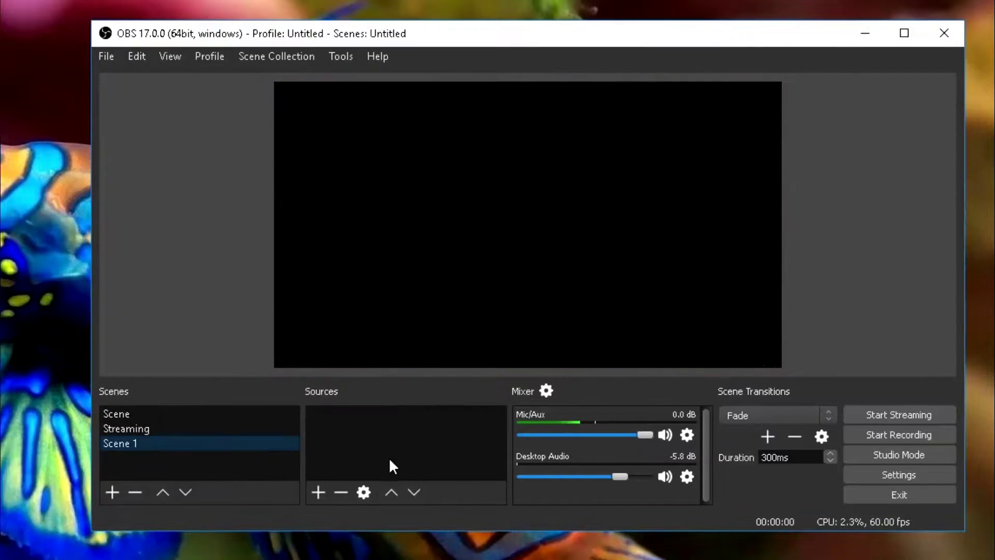
Add a Game Capture source in 'Capture specific window' mode, leaving the window choice blank
right_click(342, 418)
mouse_move(369, 428)
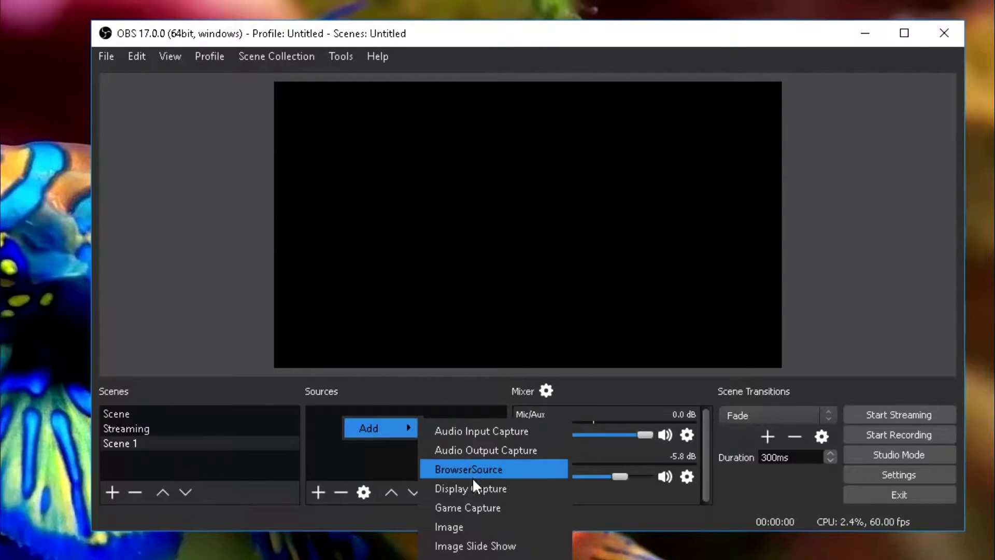
click(478, 504)
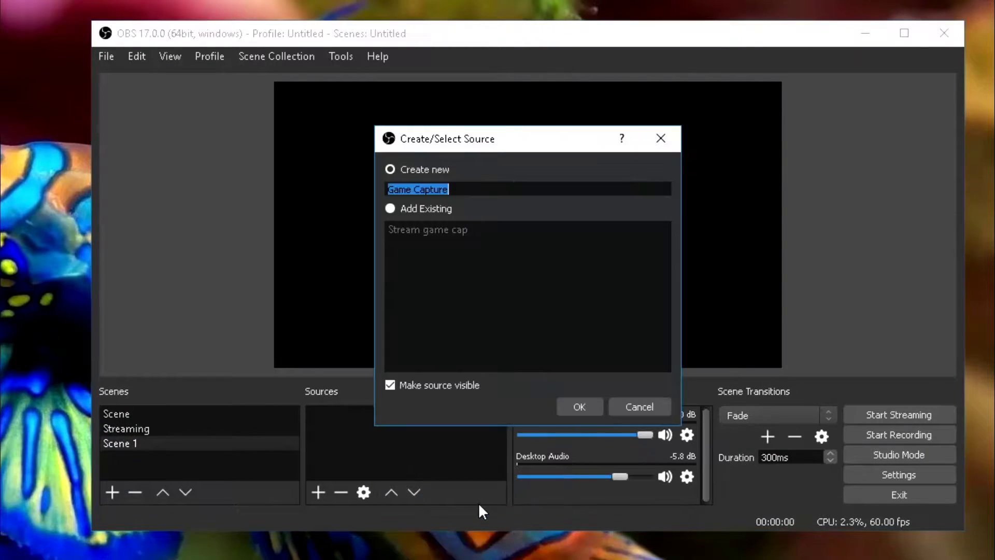
click(572, 406)
click(396, 373)
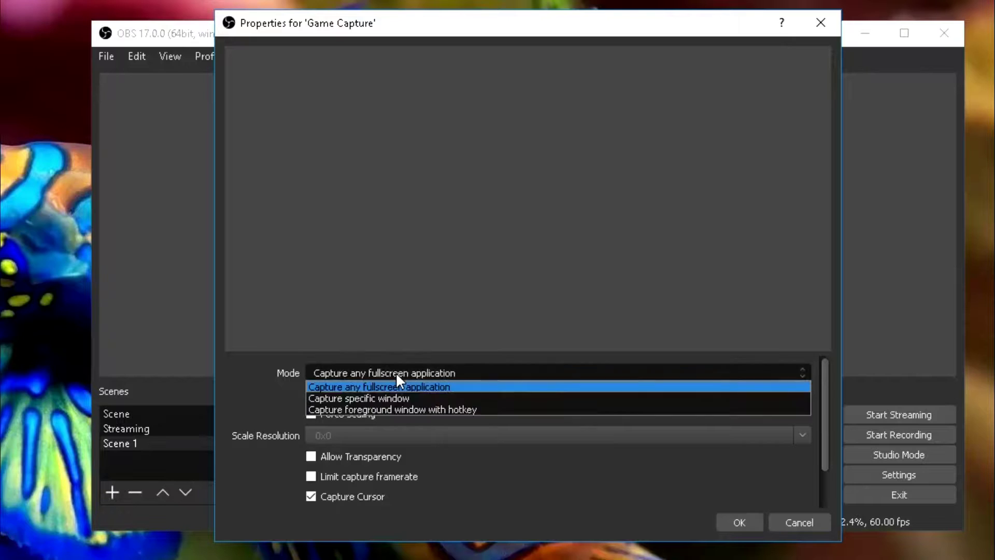
click(413, 398)
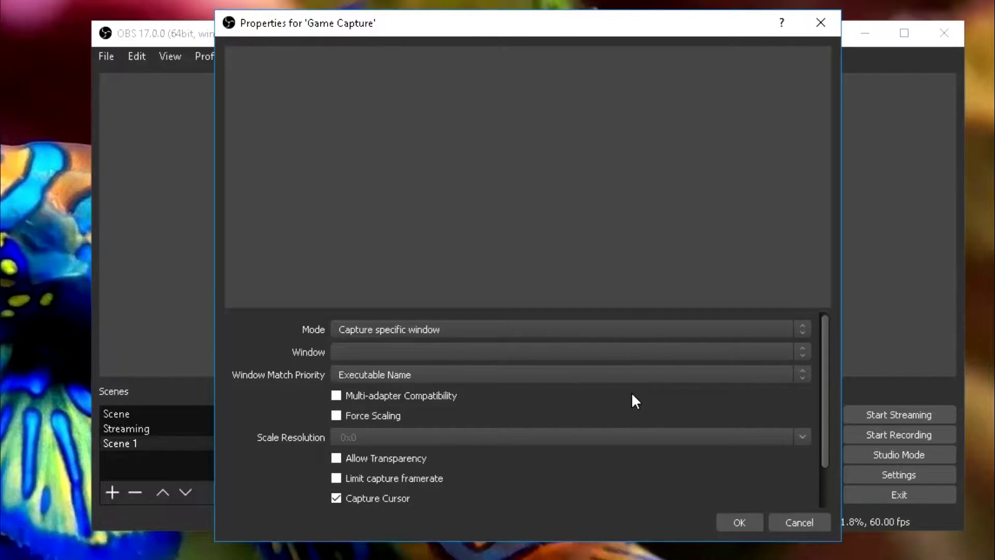
click(424, 355)
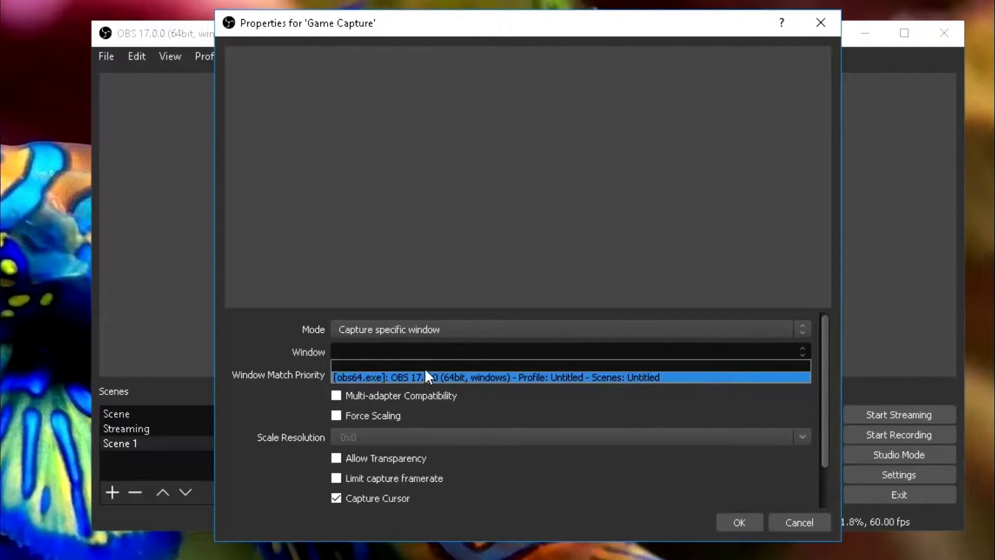
click(429, 364)
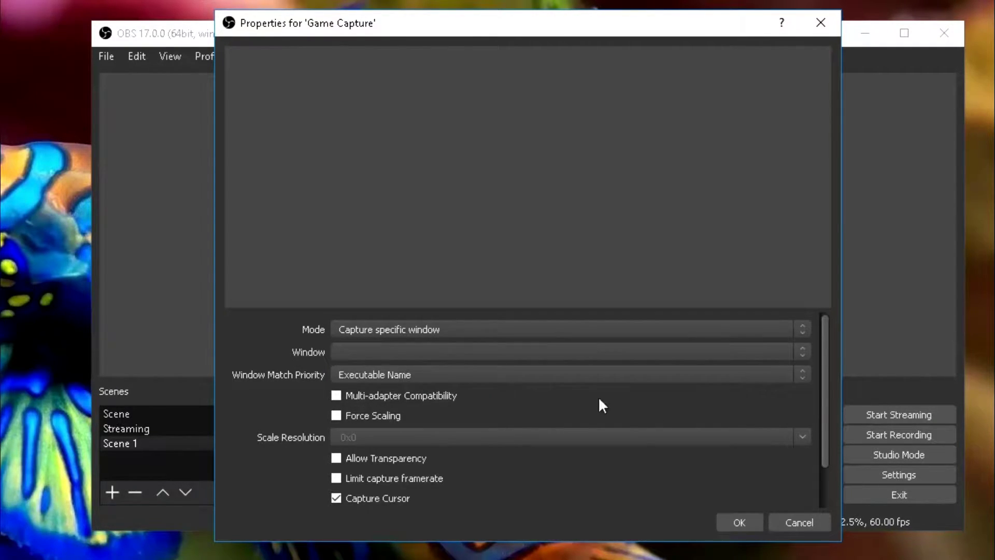
click(735, 520)
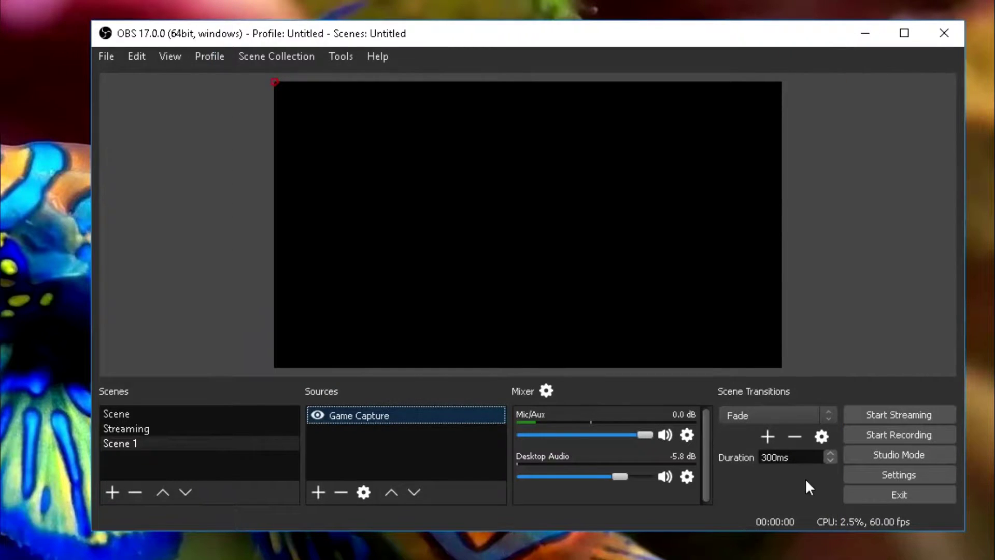
Open Settings and switch the theme to Default, then back to Dark
click(879, 473)
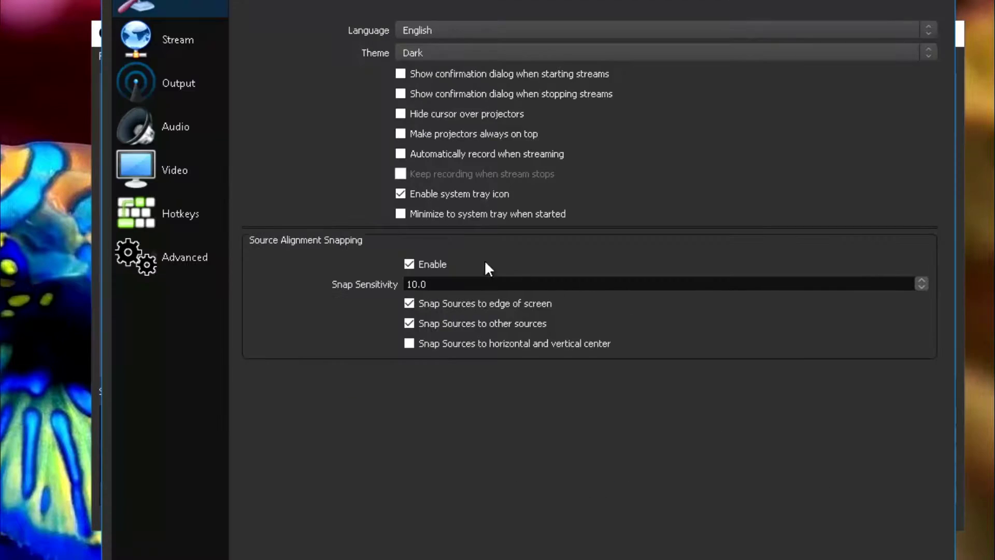
click(449, 49)
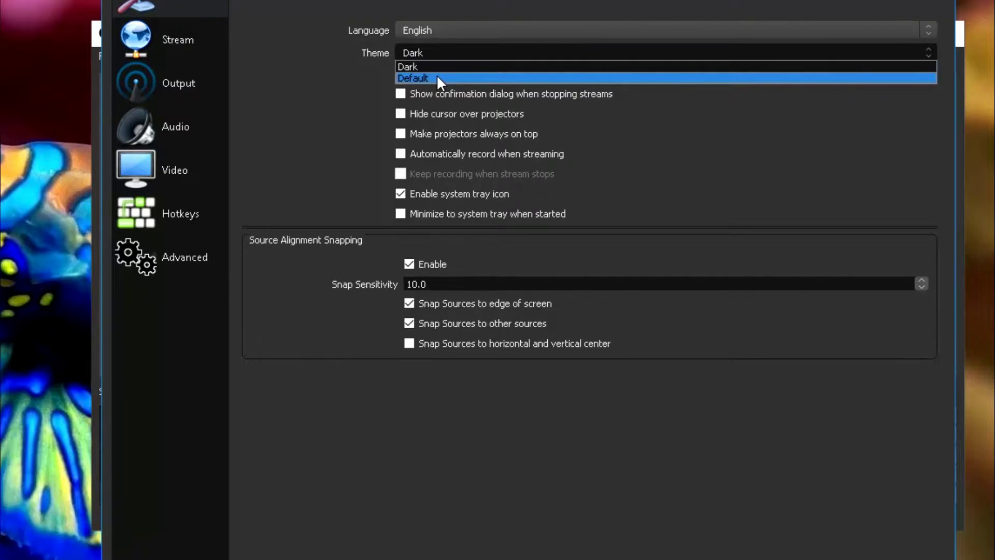
click(436, 75)
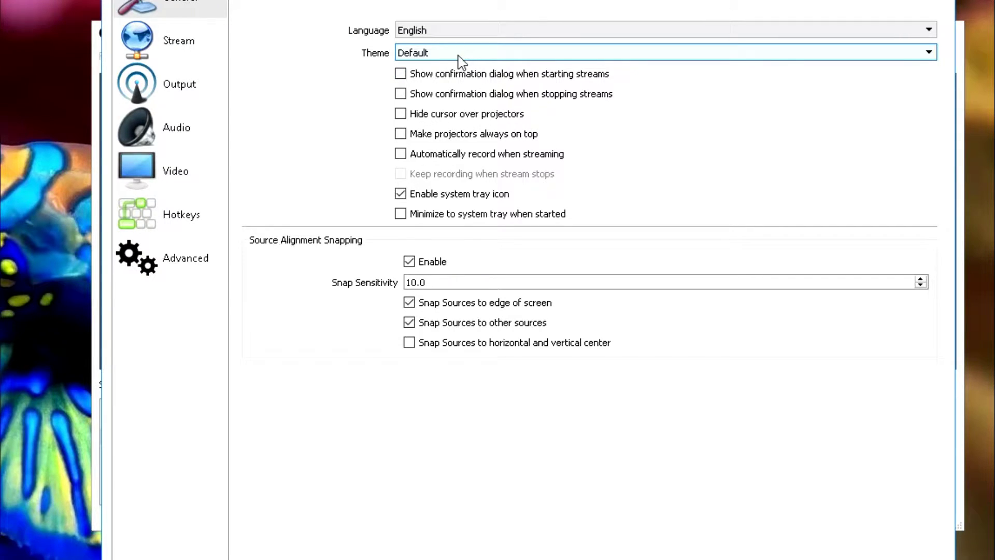
click(461, 59)
click(456, 66)
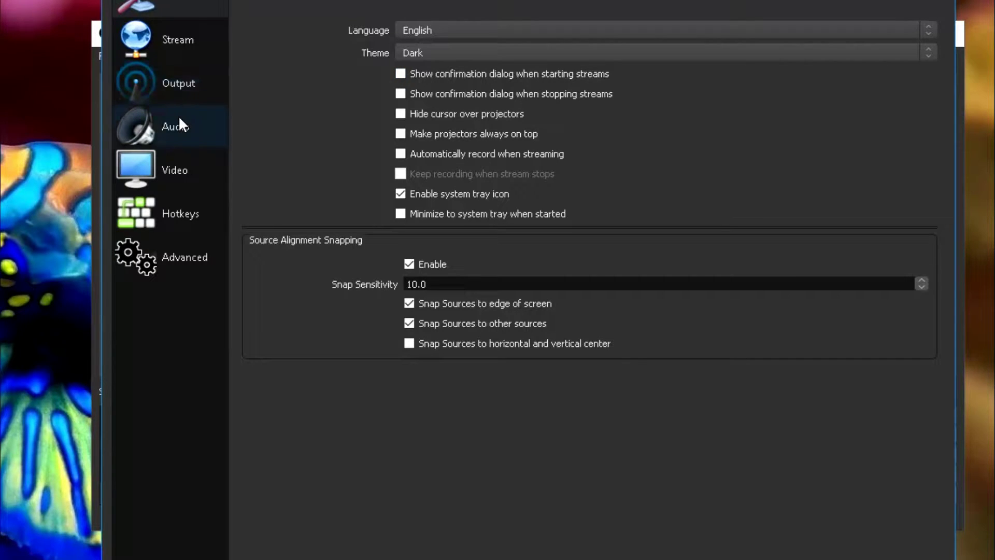
Show the Output settings' Recording tab, which saves mp4 files to D:/Recordings
click(179, 86)
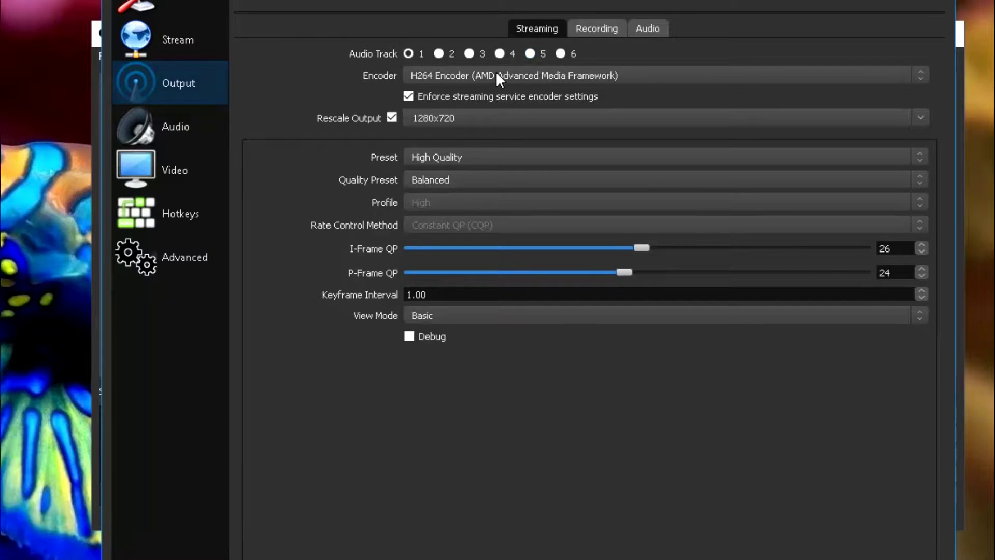
click(595, 30)
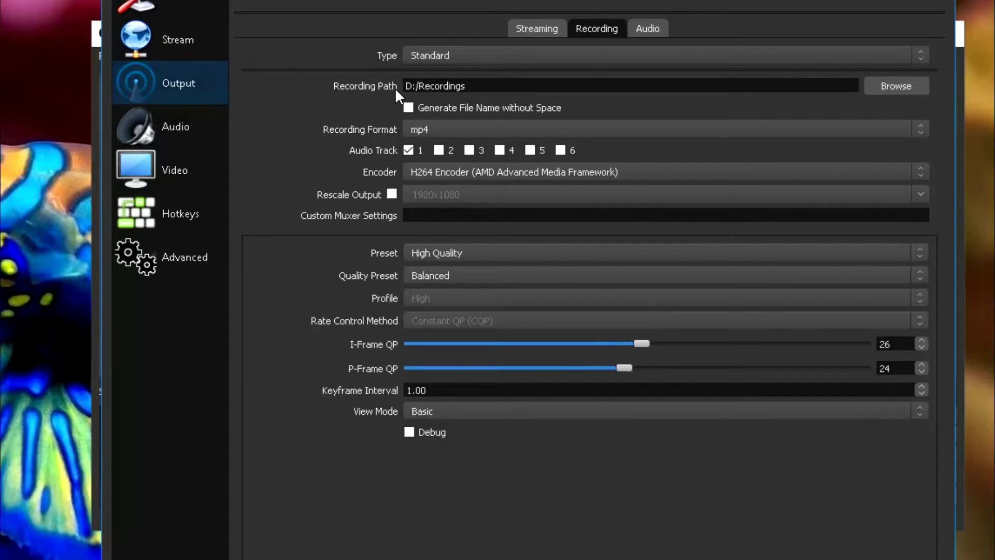
click(424, 129)
click(429, 155)
click(475, 247)
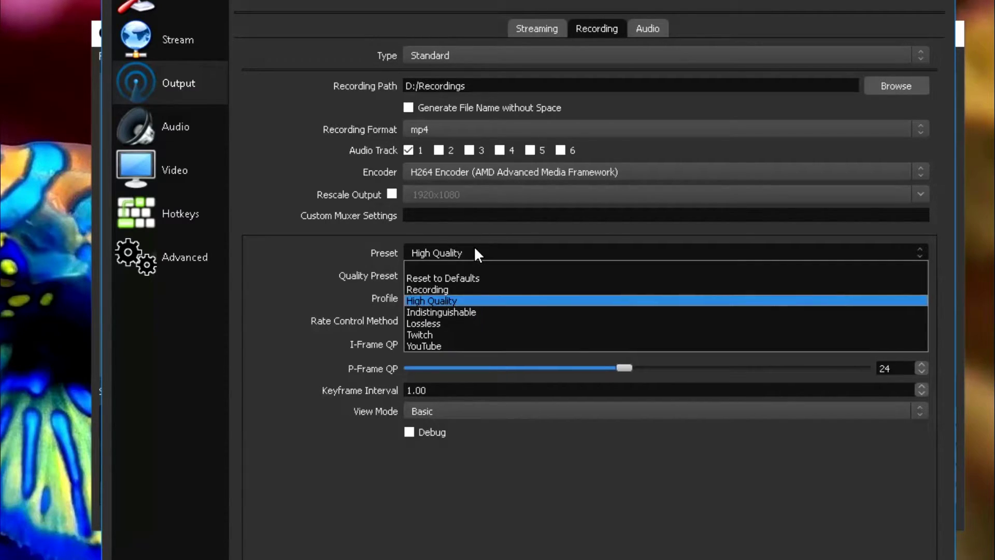
click(461, 301)
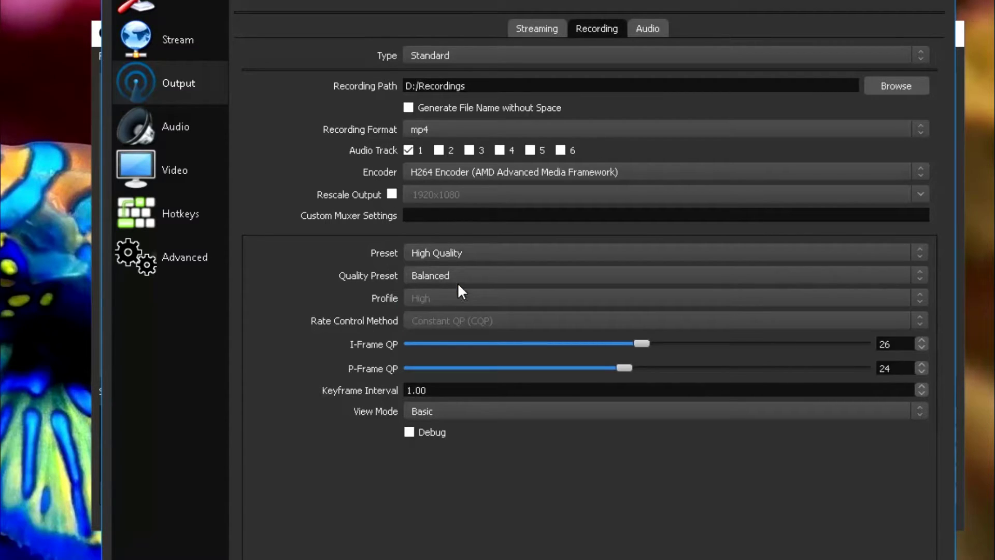
click(458, 274)
click(465, 303)
Set the audio Sample Rate to 48khz in the Audio settings
click(202, 135)
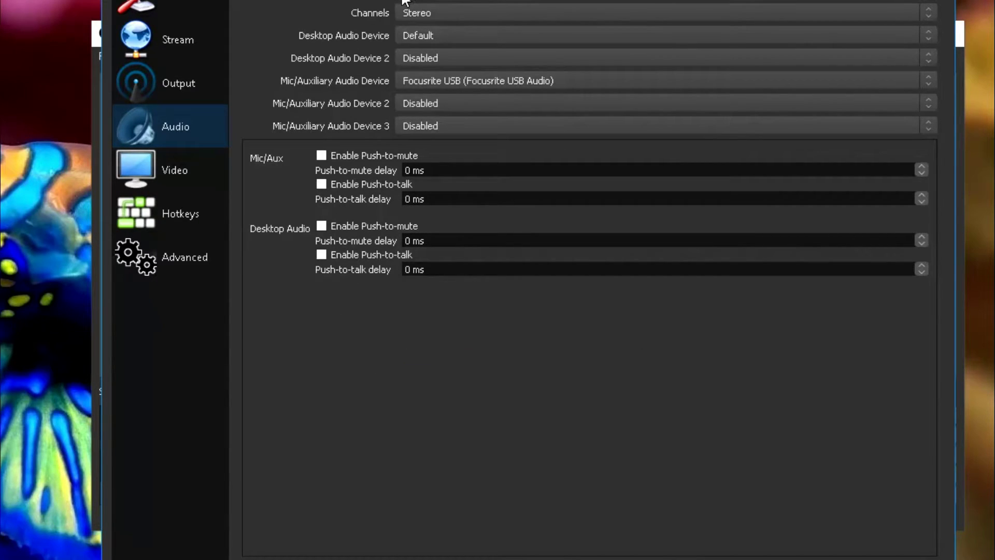
click(450, 3)
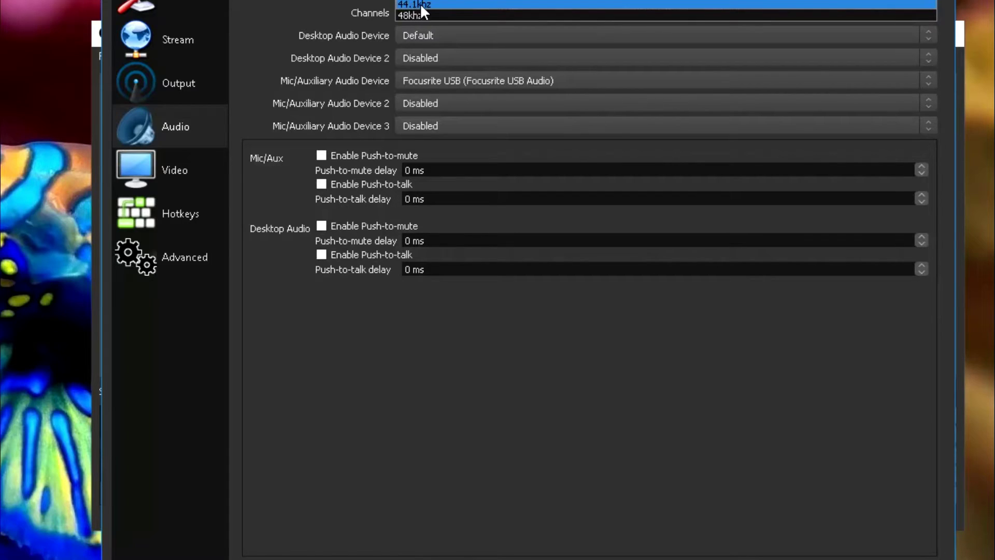
click(433, 14)
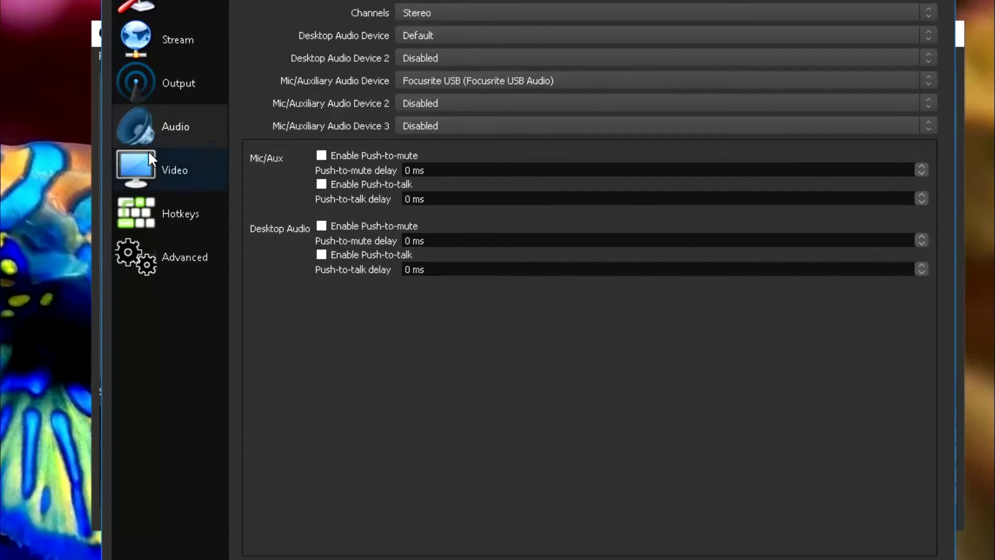
Open the Video settings, then in-game swap to the SMG-11 and back to the L85A2
click(167, 159)
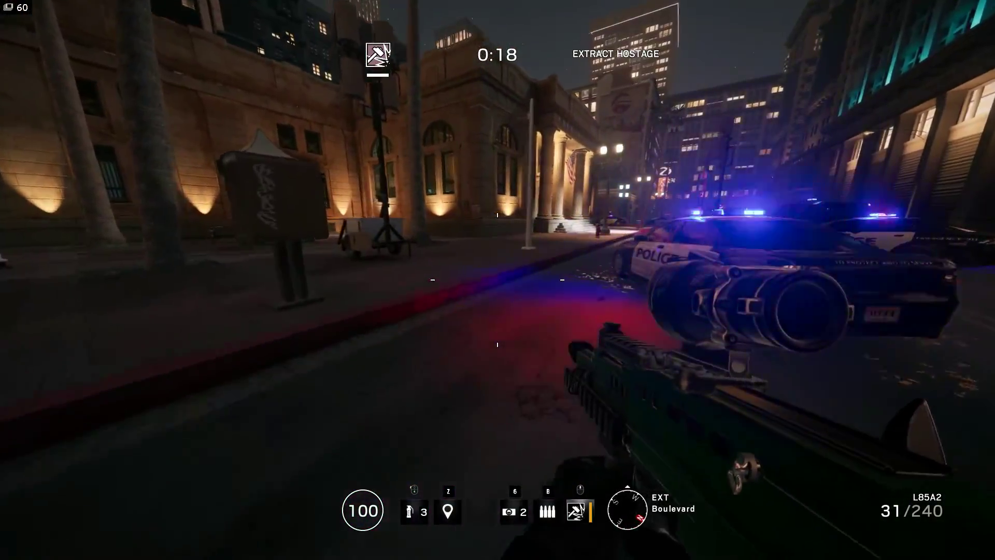
key(2)
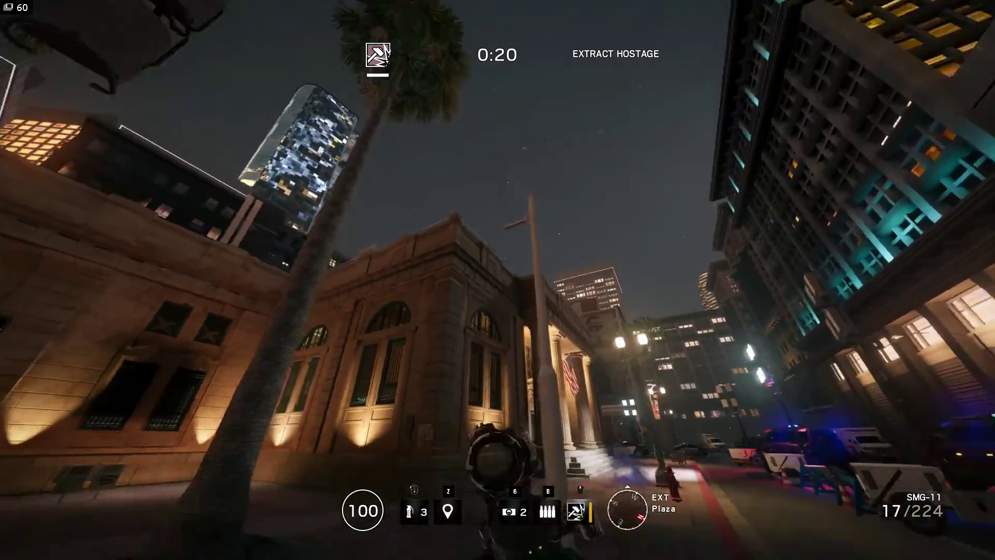
key(1)
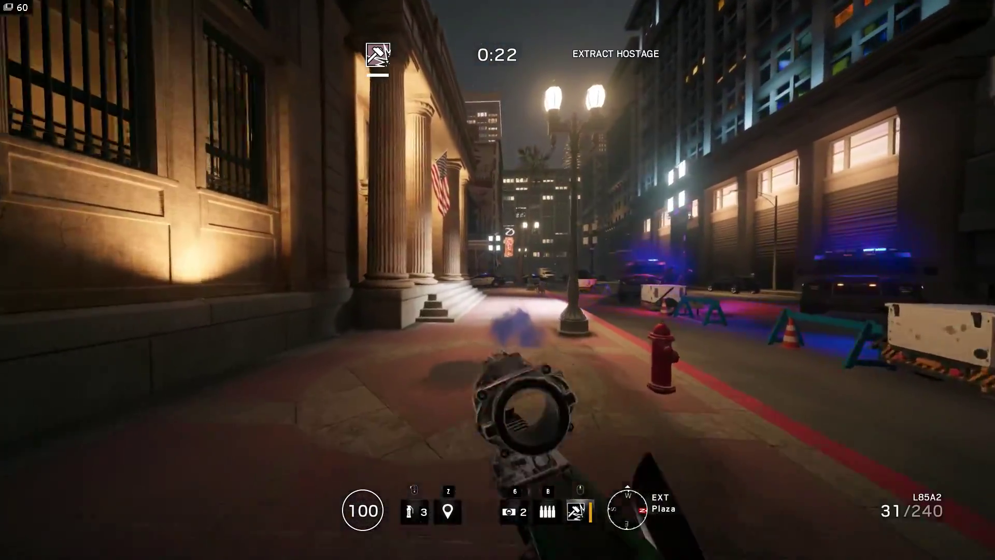